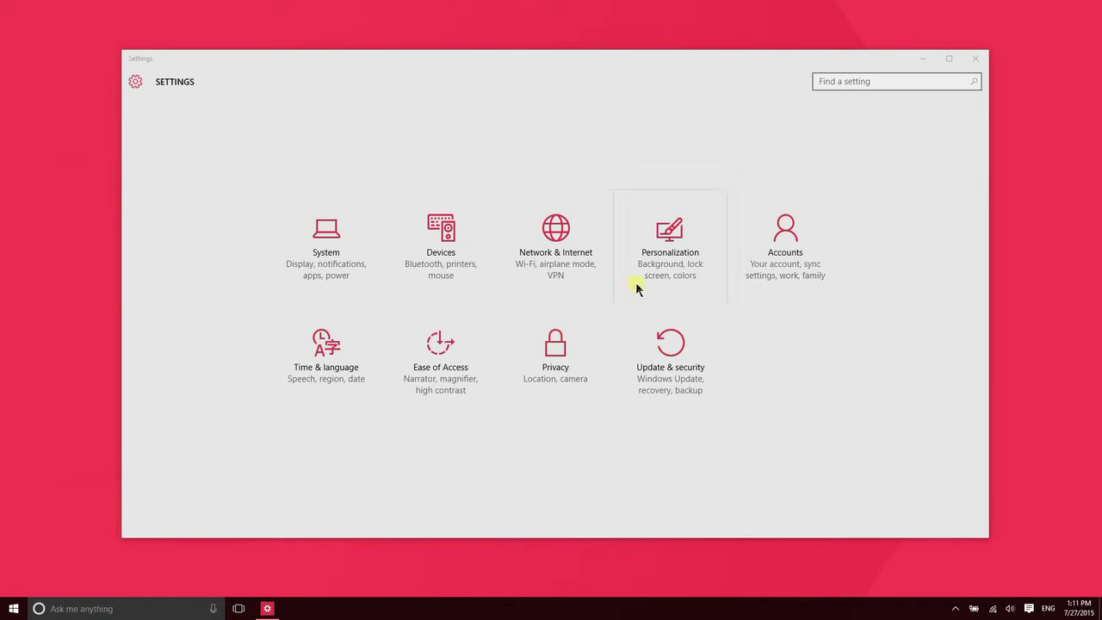
Allow Microsoft Edge to use the device's location in the Privacy settings.
left_click(550, 362)
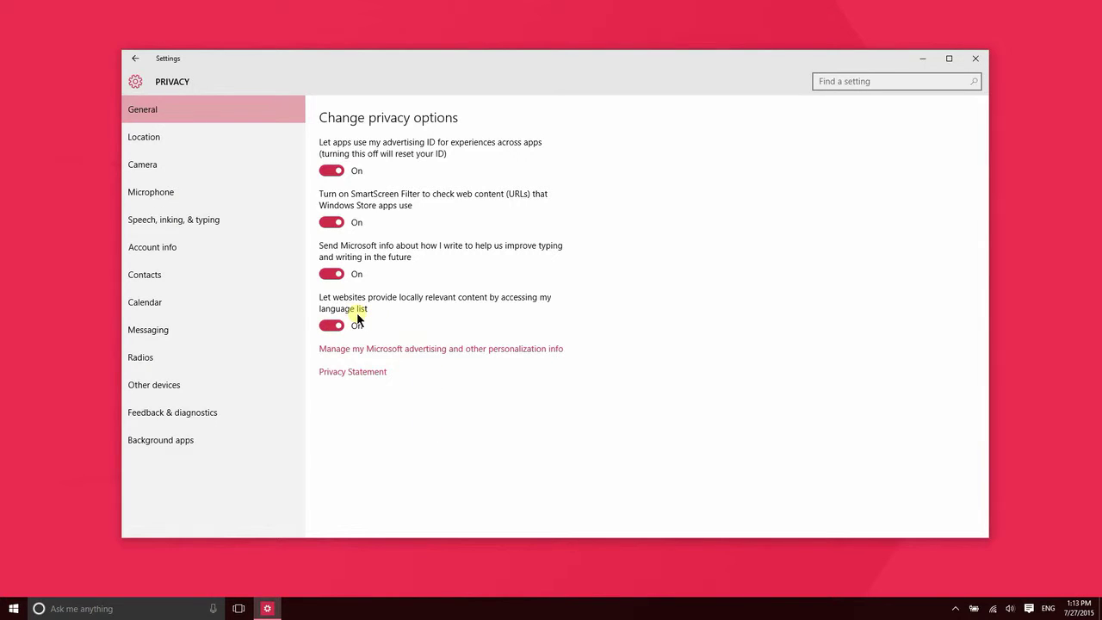
left_click(185, 137)
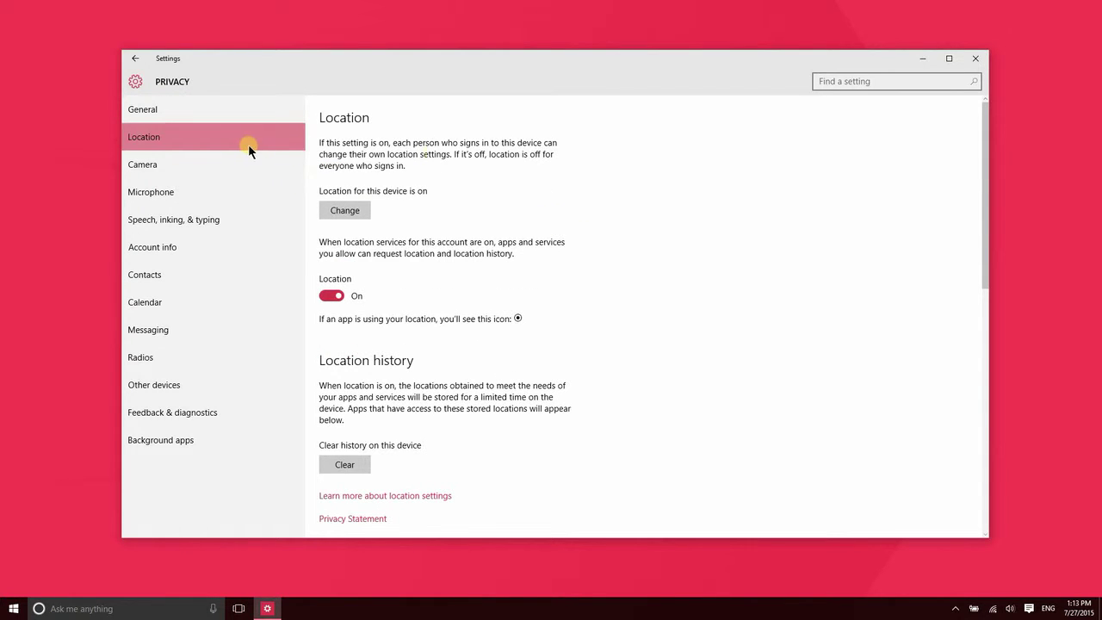
scroll(716, 200, "down", 5)
scroll(715, 204, "up", 2)
scroll(710, 209, "down", 1)
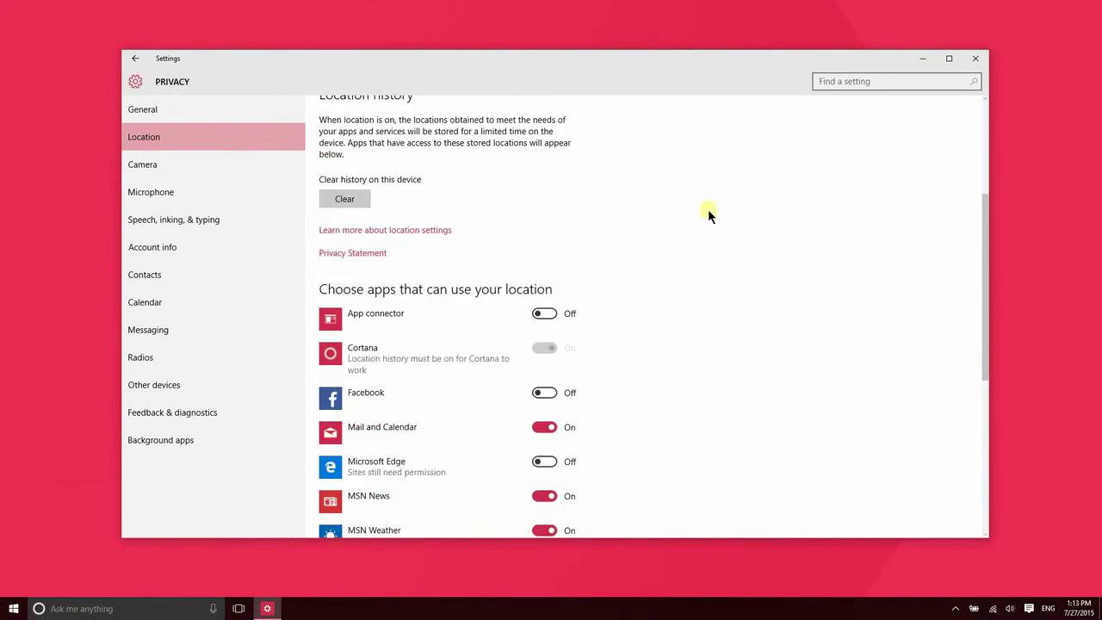
scroll(689, 211, "down", 3)
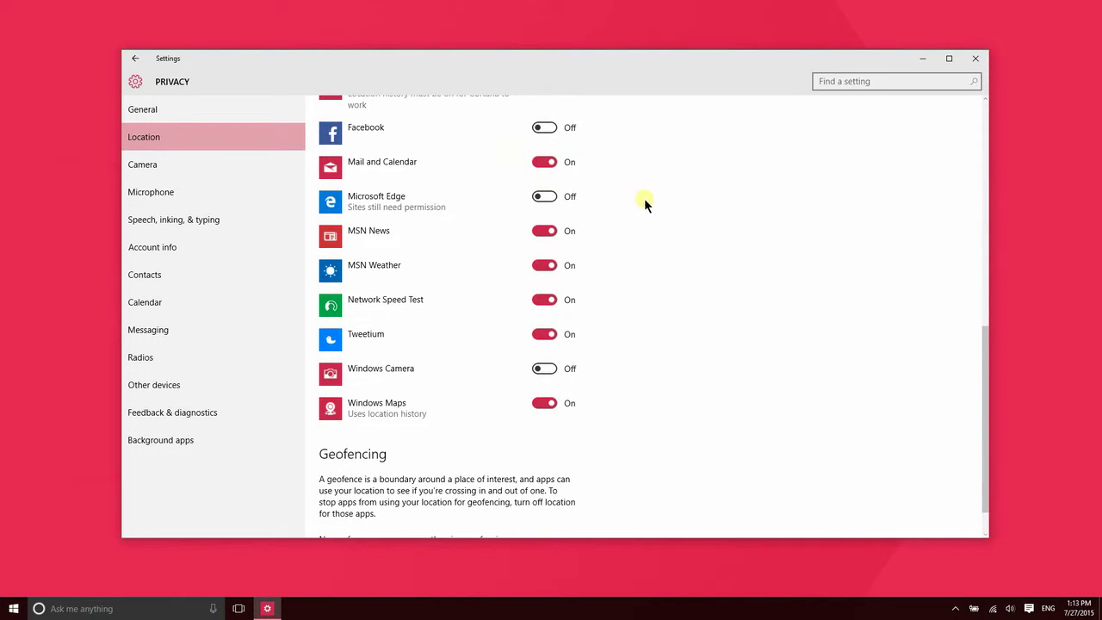
left_click(540, 198)
scroll(538, 408, "up", 4)
scroll(541, 354, "down", 3)
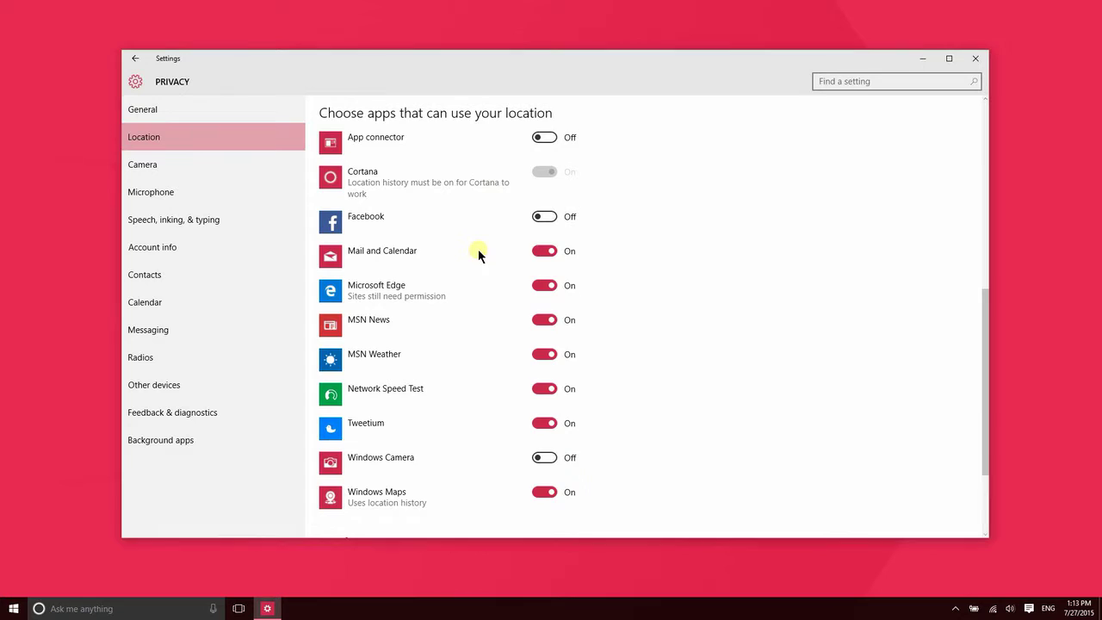
scroll(466, 226, "down", 3)
scroll(464, 226, "up", 4)
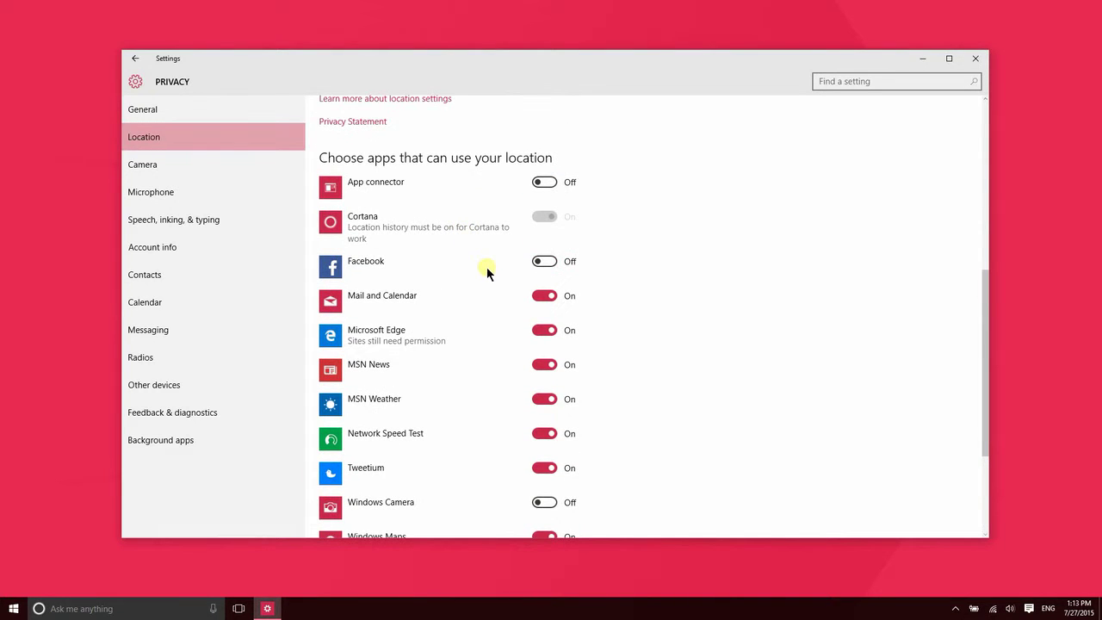
Review which apps can use the camera, and turn off microphone access for Facebook.
left_click(236, 170)
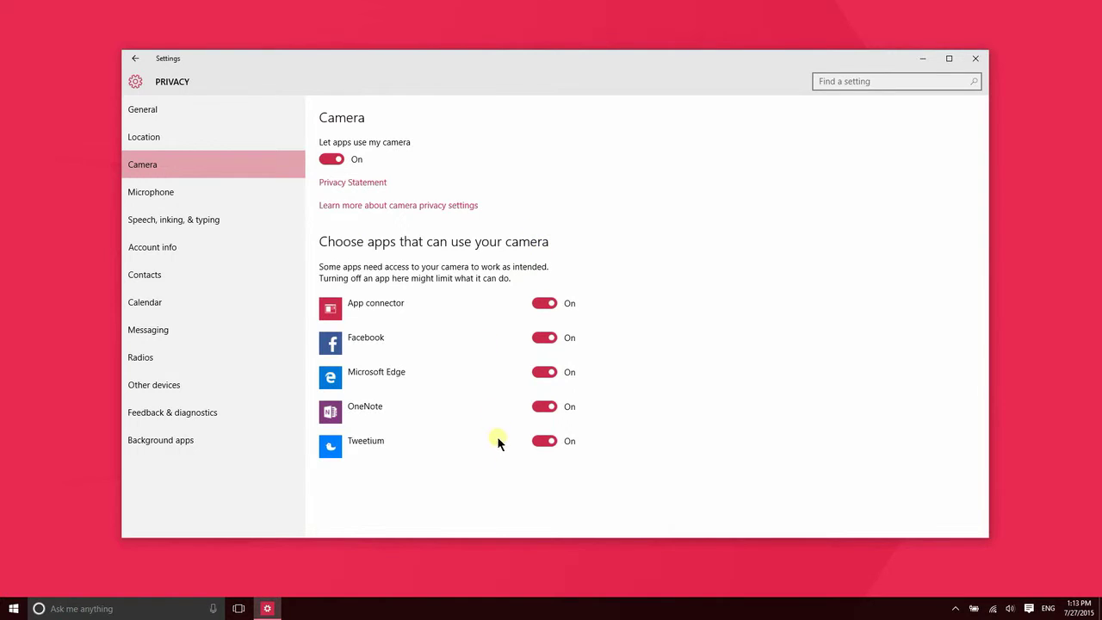
left_click(201, 192)
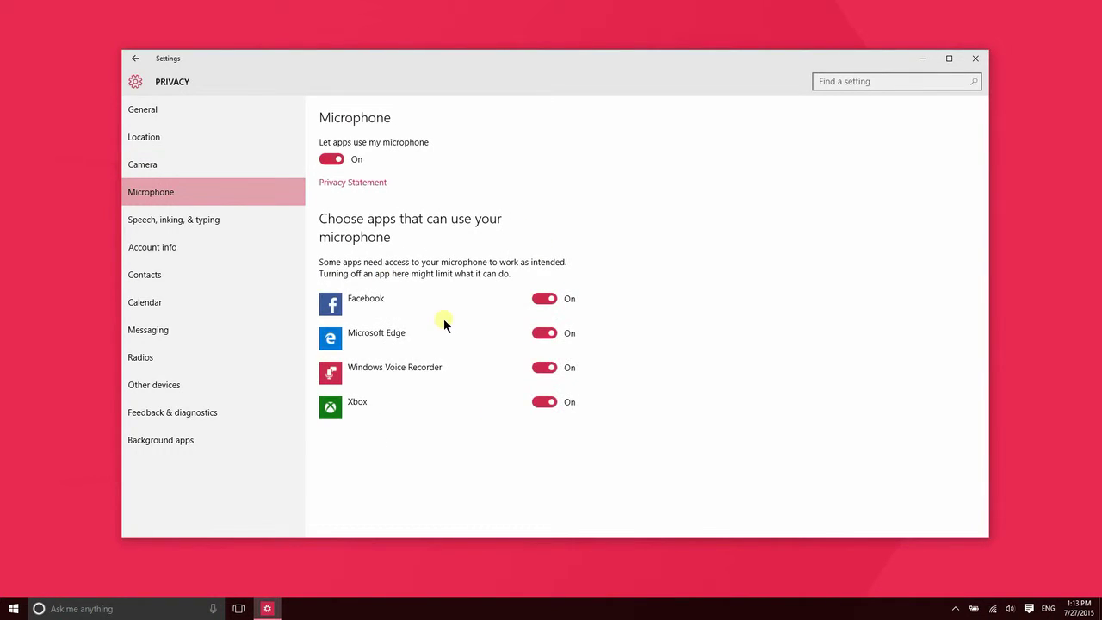
left_click(545, 298)
Examine the privacy options for speech, inking and typing, account info, contacts, calendar and messaging.
left_click(214, 229)
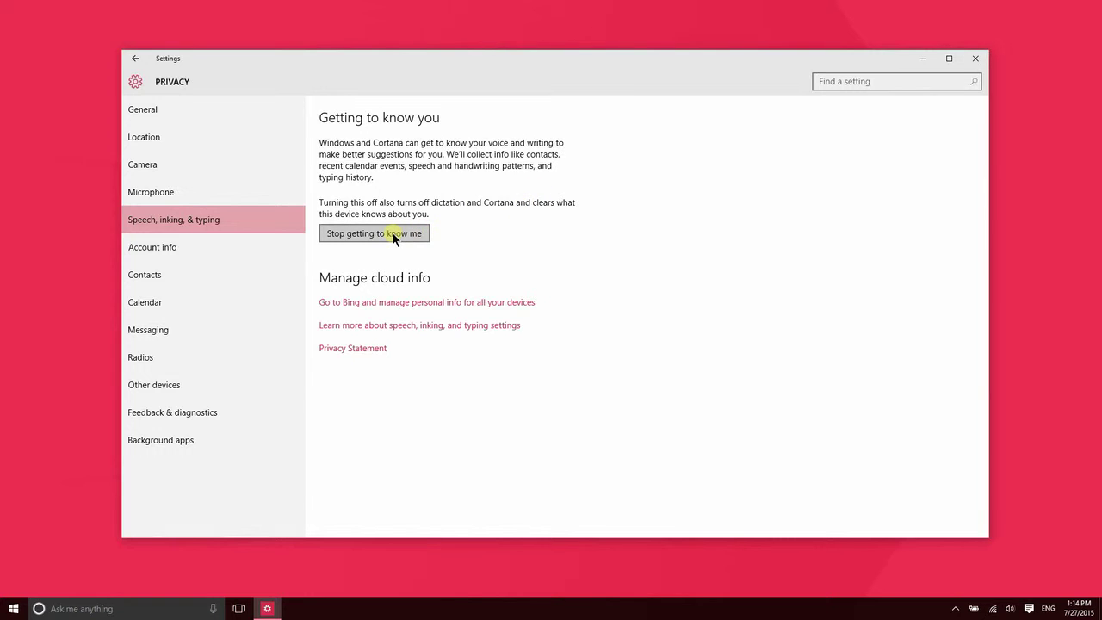
left_click(185, 244)
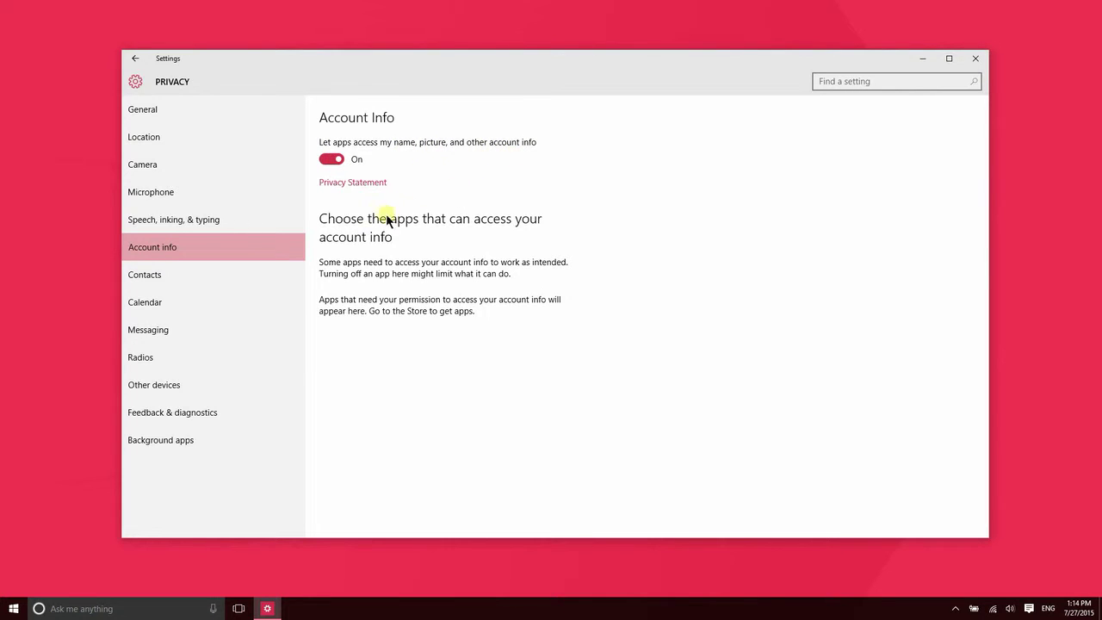
left_click(166, 274)
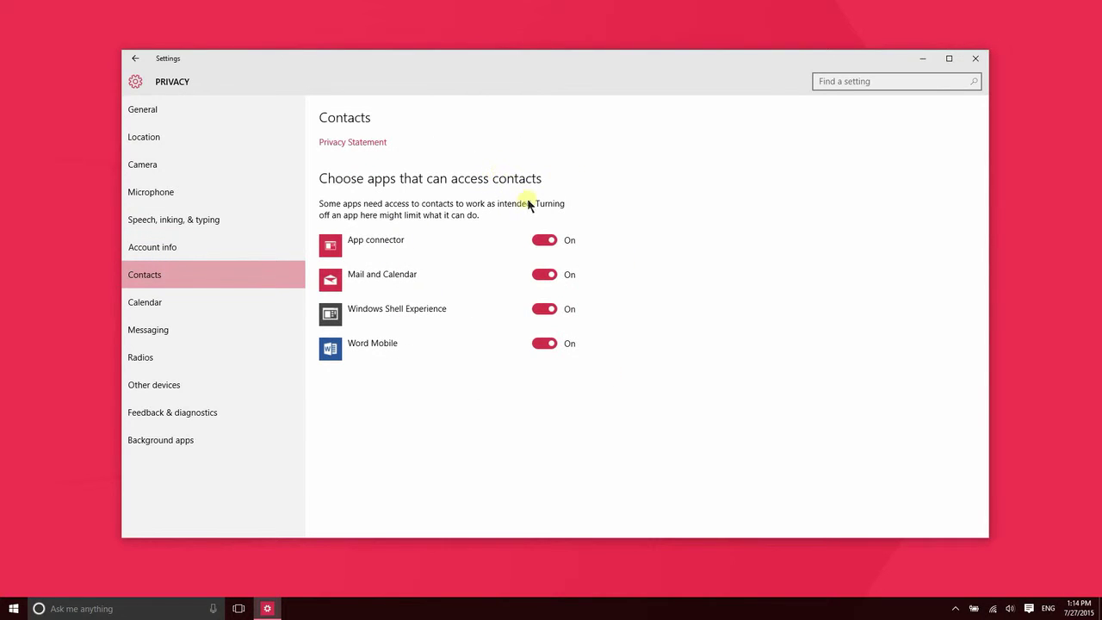
left_click(236, 303)
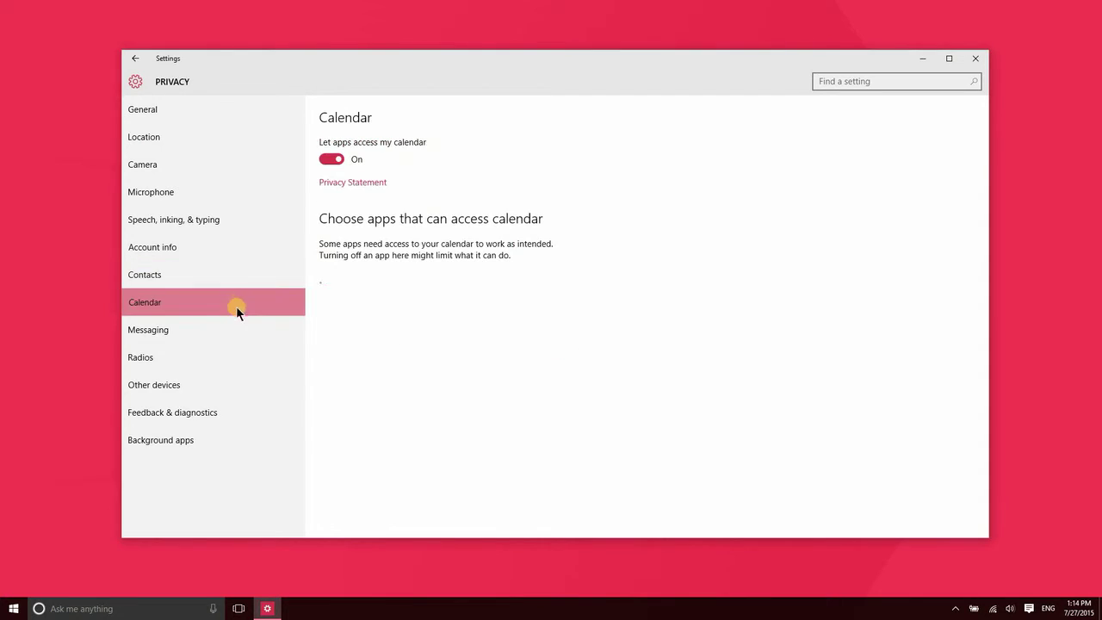
left_click(169, 330)
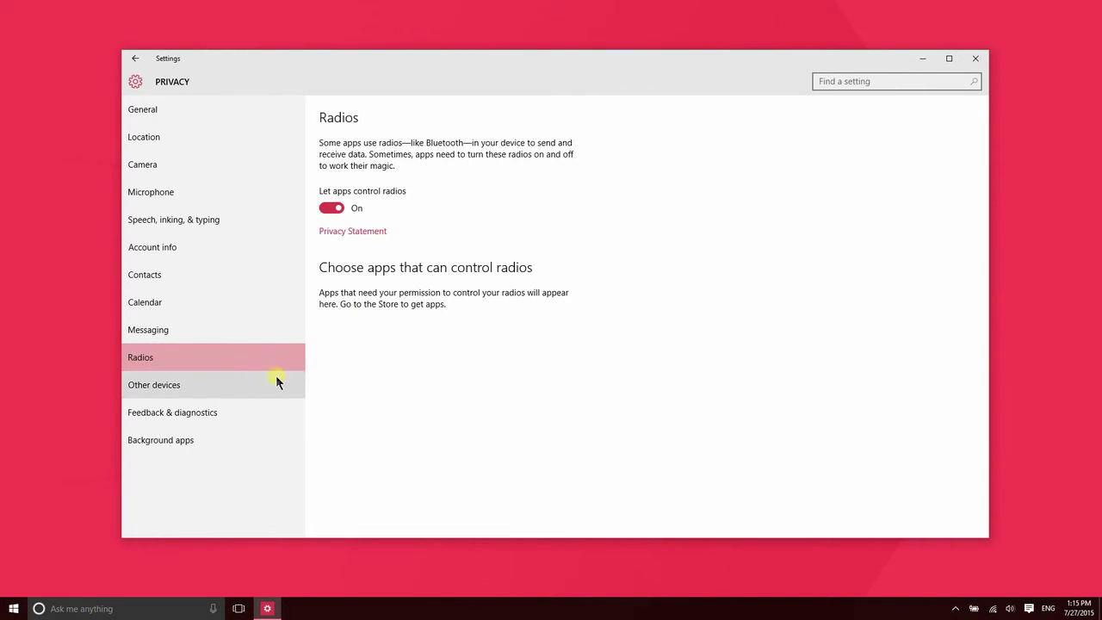
Review the apps allowed to run in the background and turn off Get Office.
left_click(215, 439)
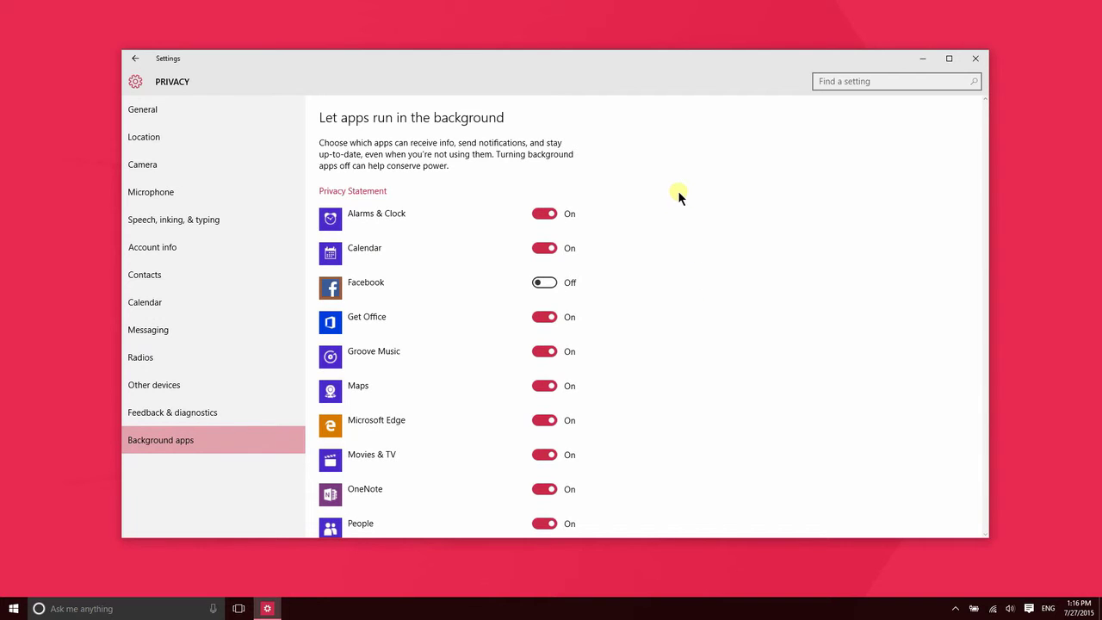
scroll(670, 206, "down", 10)
scroll(671, 218, "up", 10)
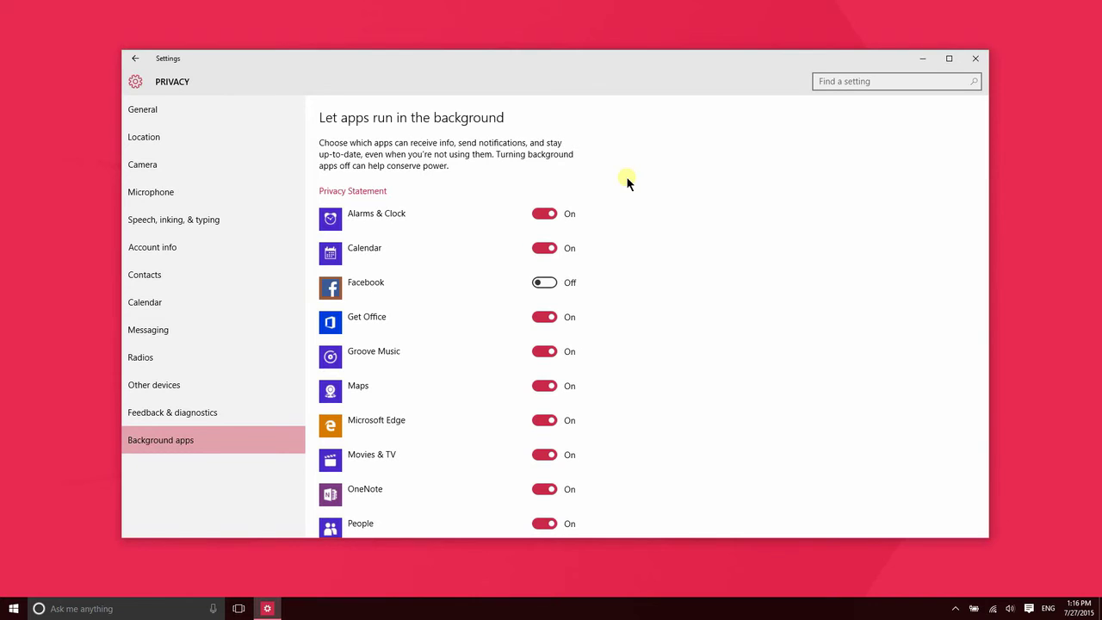
scroll(626, 175, "down", 5)
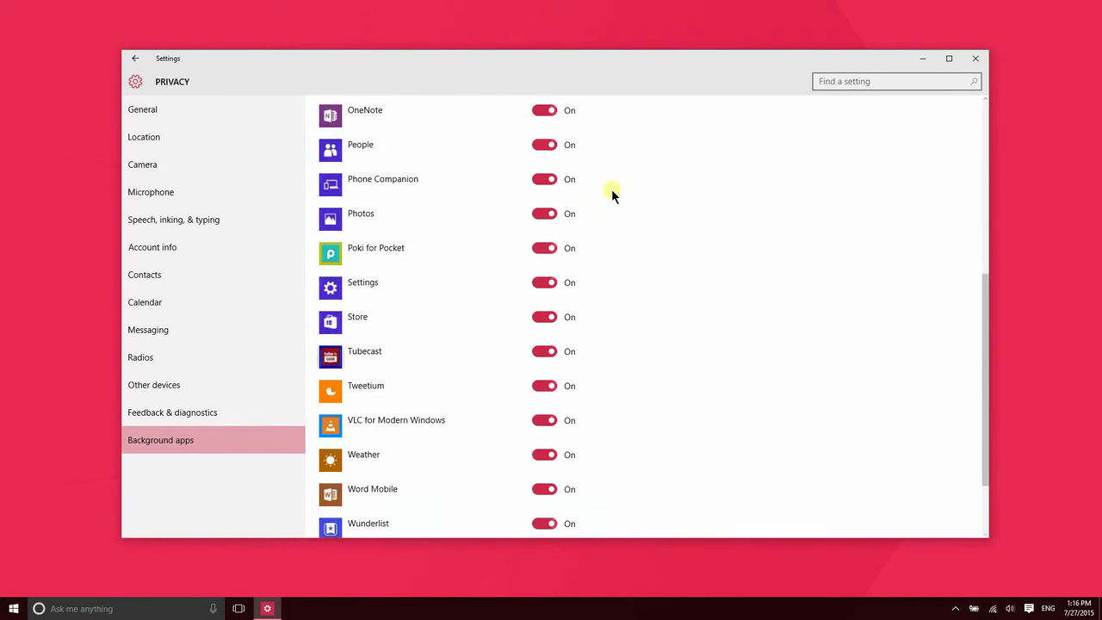
scroll(601, 191, "up", 5)
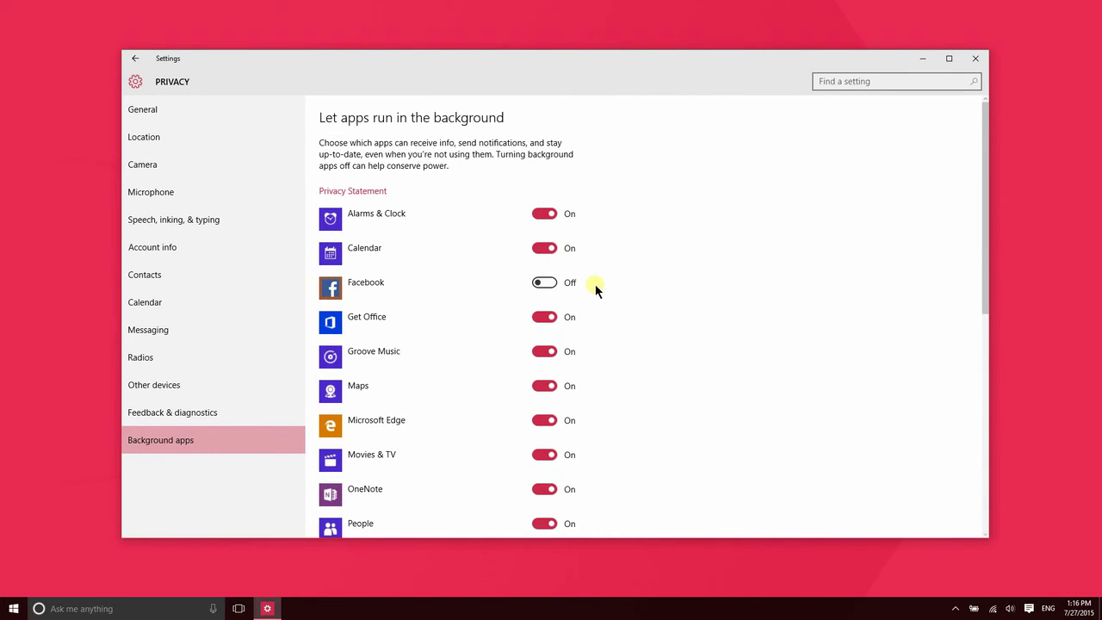
left_click(555, 316)
Stop the People app from running in the background and check the remaining apps in the list.
scroll(642, 318, "down", 2)
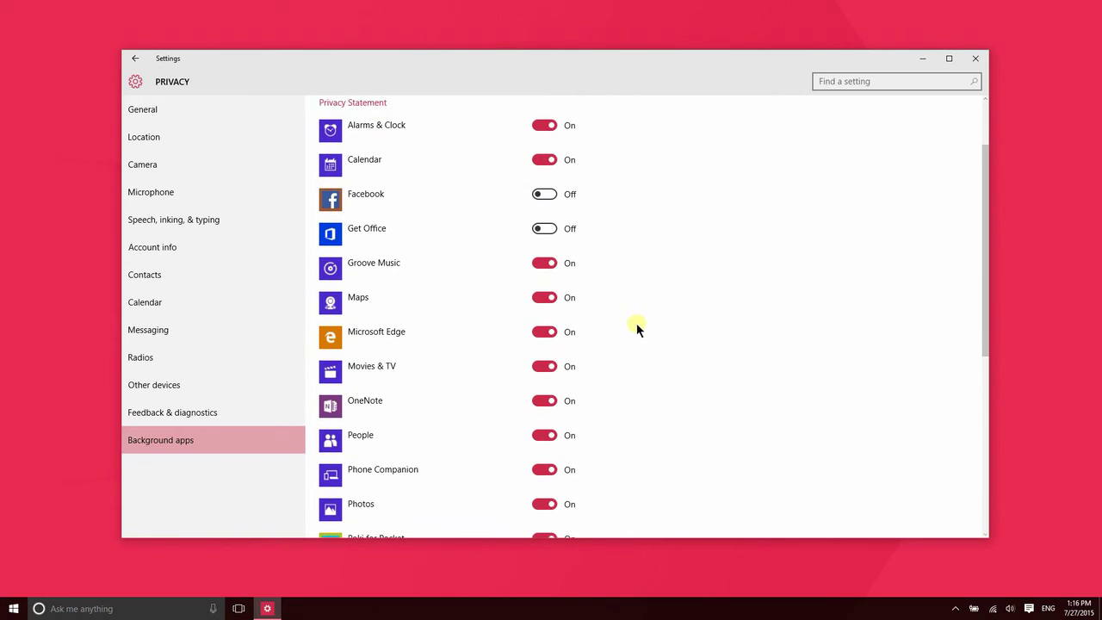
scroll(573, 335, "down", 2)
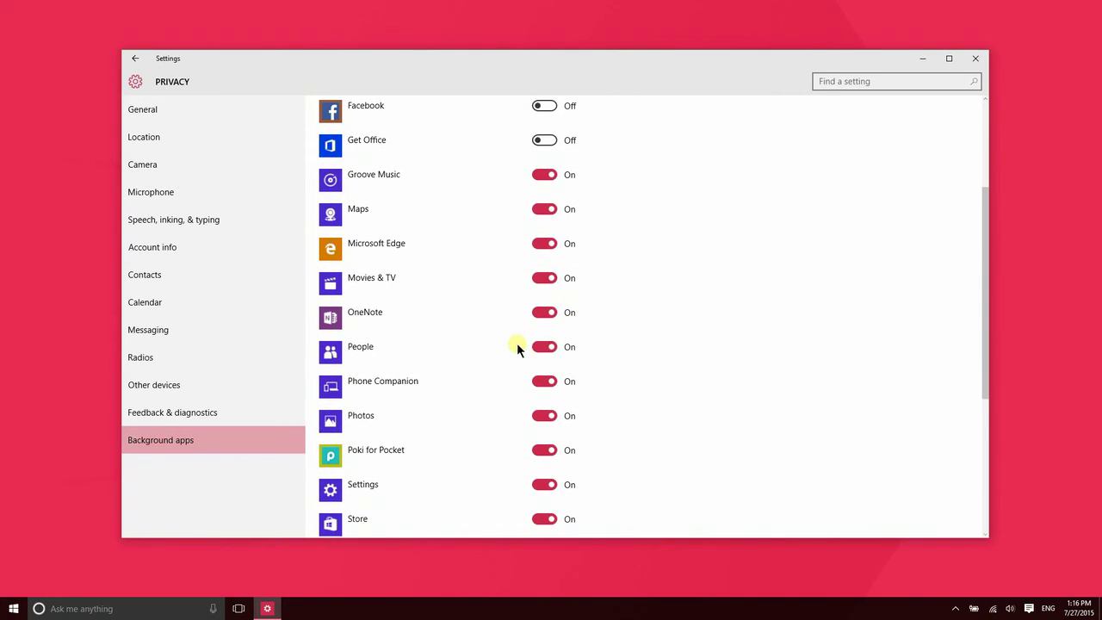
left_click(548, 345)
scroll(643, 355, "down", 2)
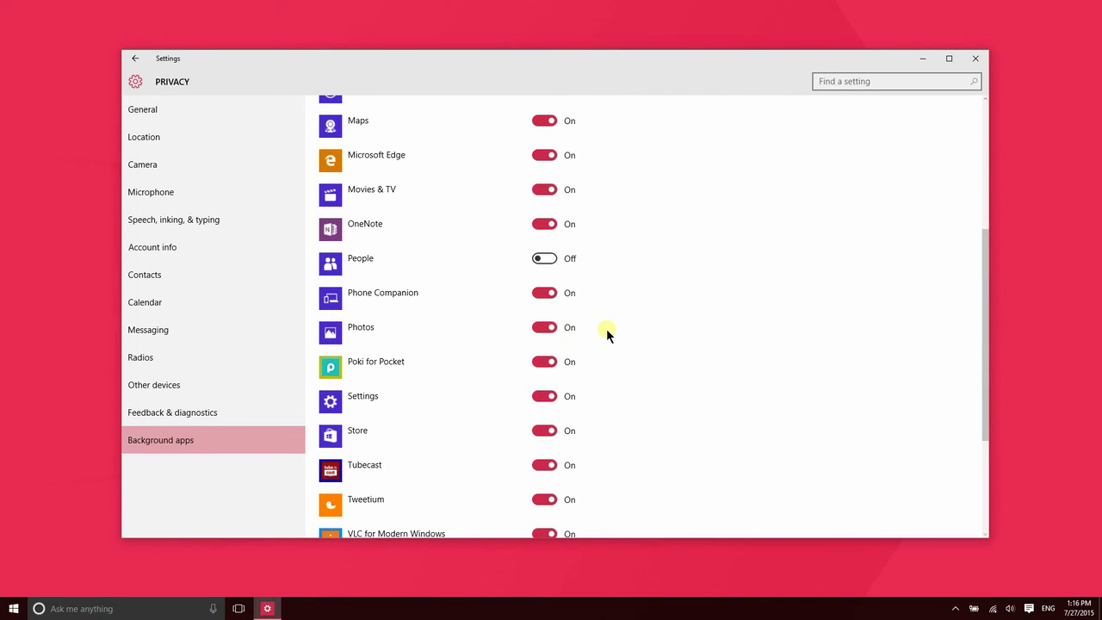
scroll(601, 327, "down", 3)
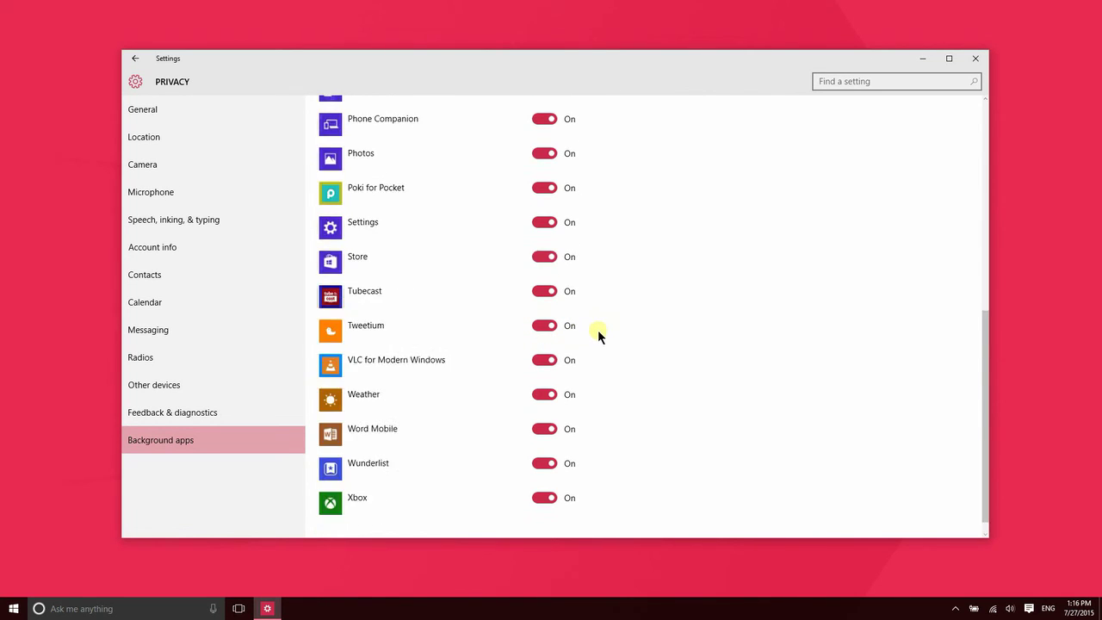